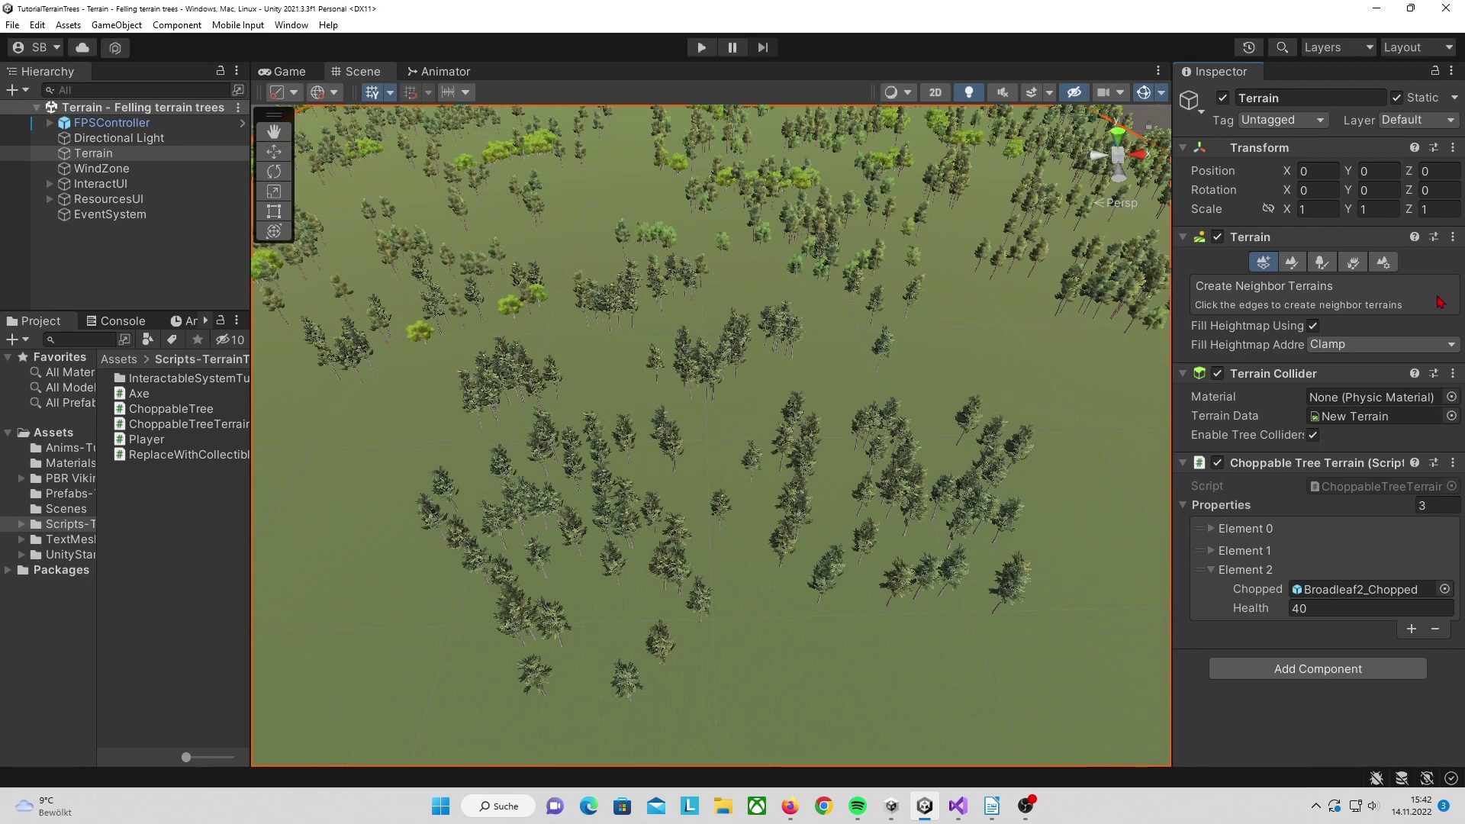
Step: Paint a dense cluster of the first tree prototype onto the upper-right terrain
left_click(1324, 264)
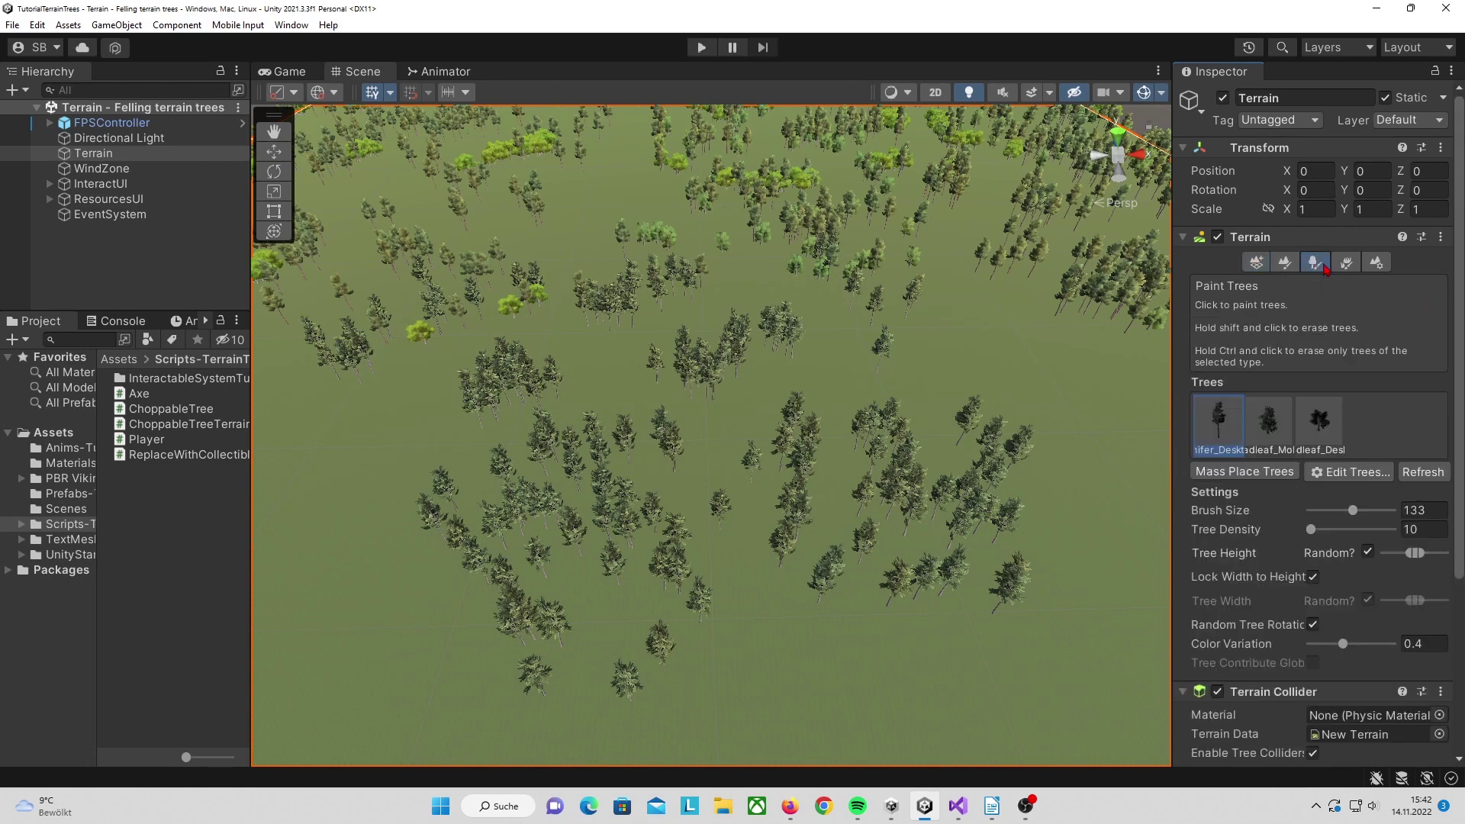
left_click(1370, 473)
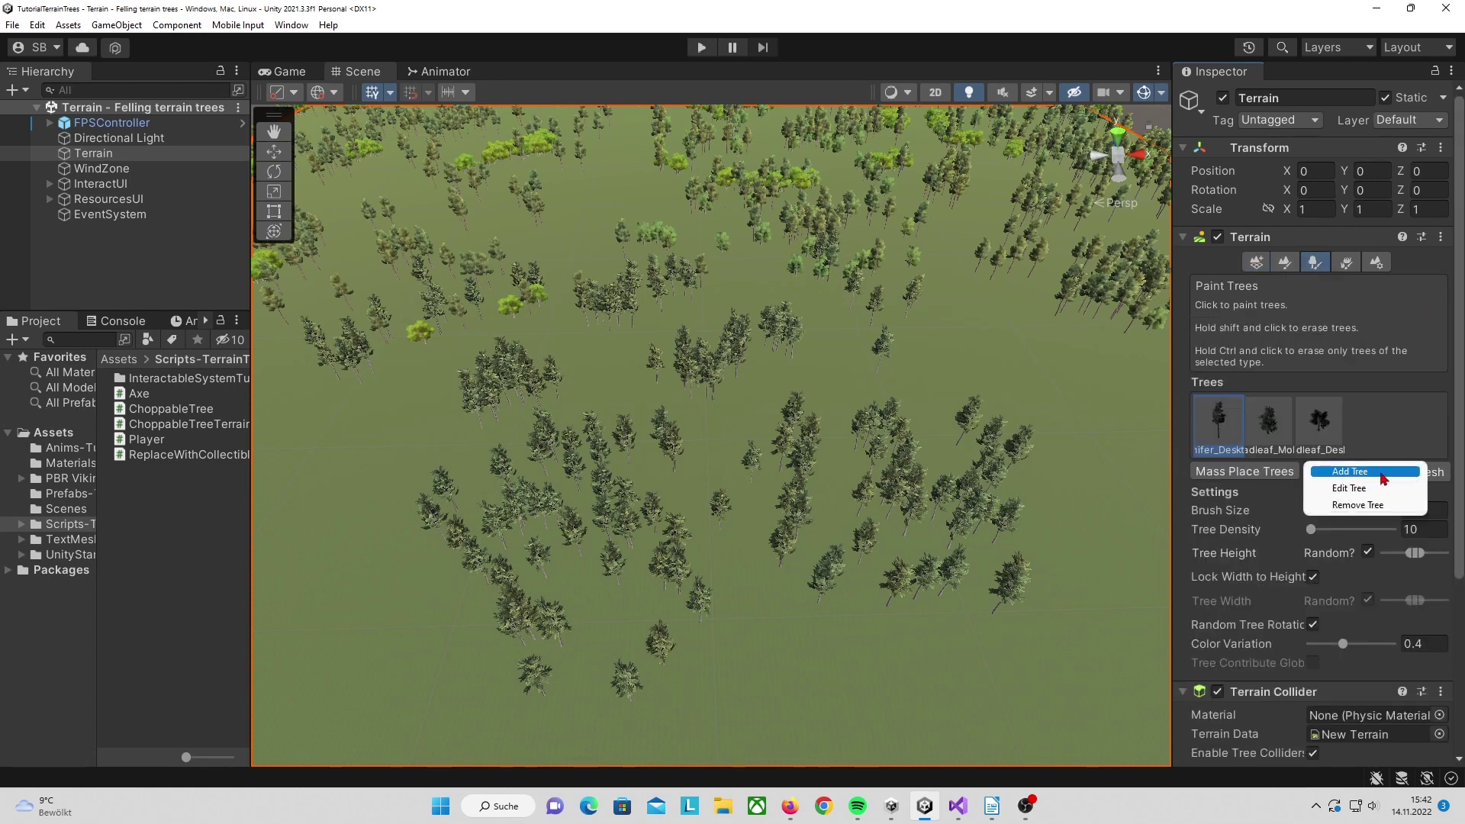
left_click(1216, 438)
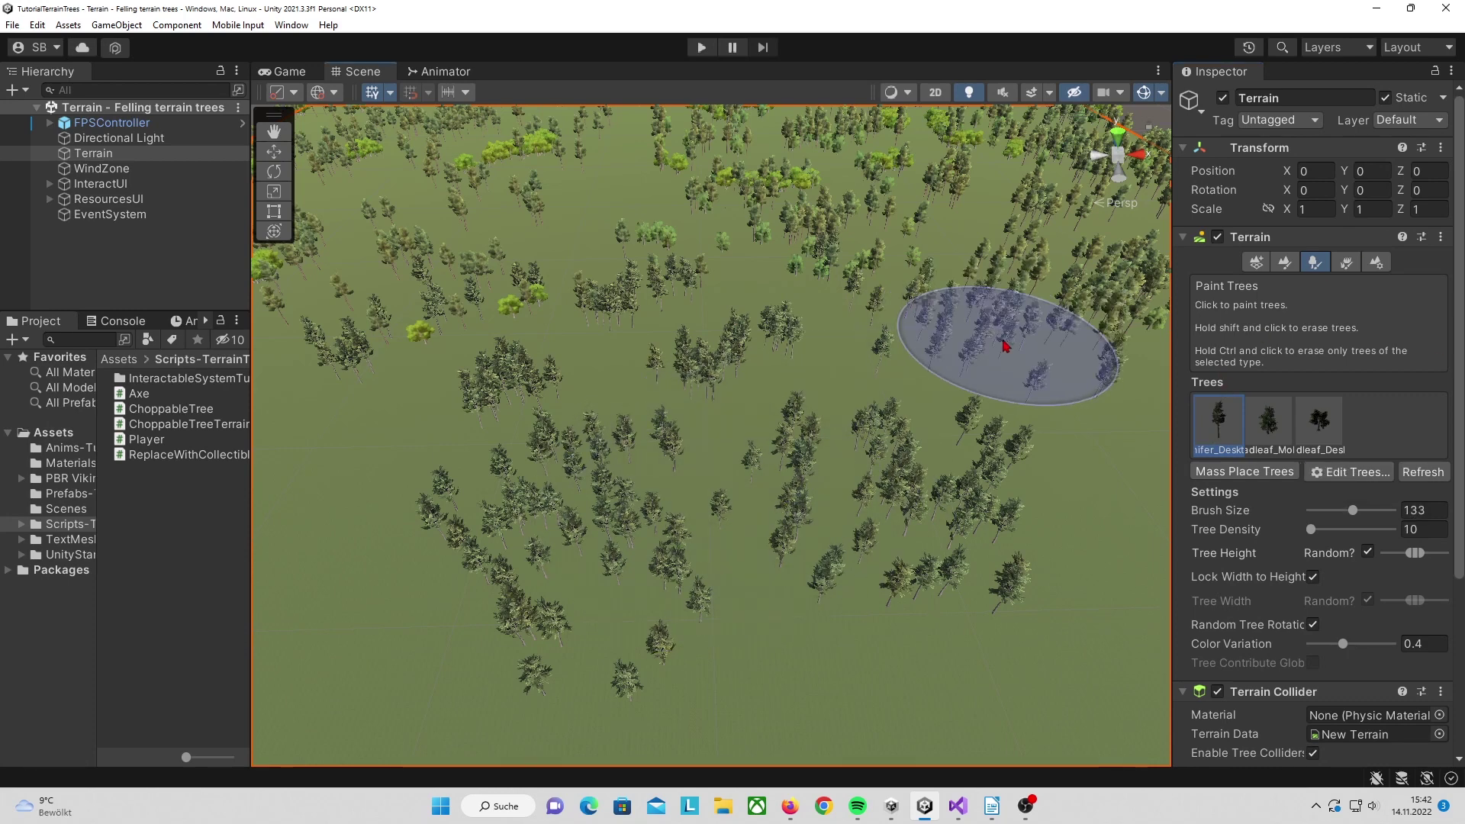
mouse_move(465, 450)
left_mouse_down()
mouse_move(603, 217)
mouse_move(478, 714)
left_mouse_up()
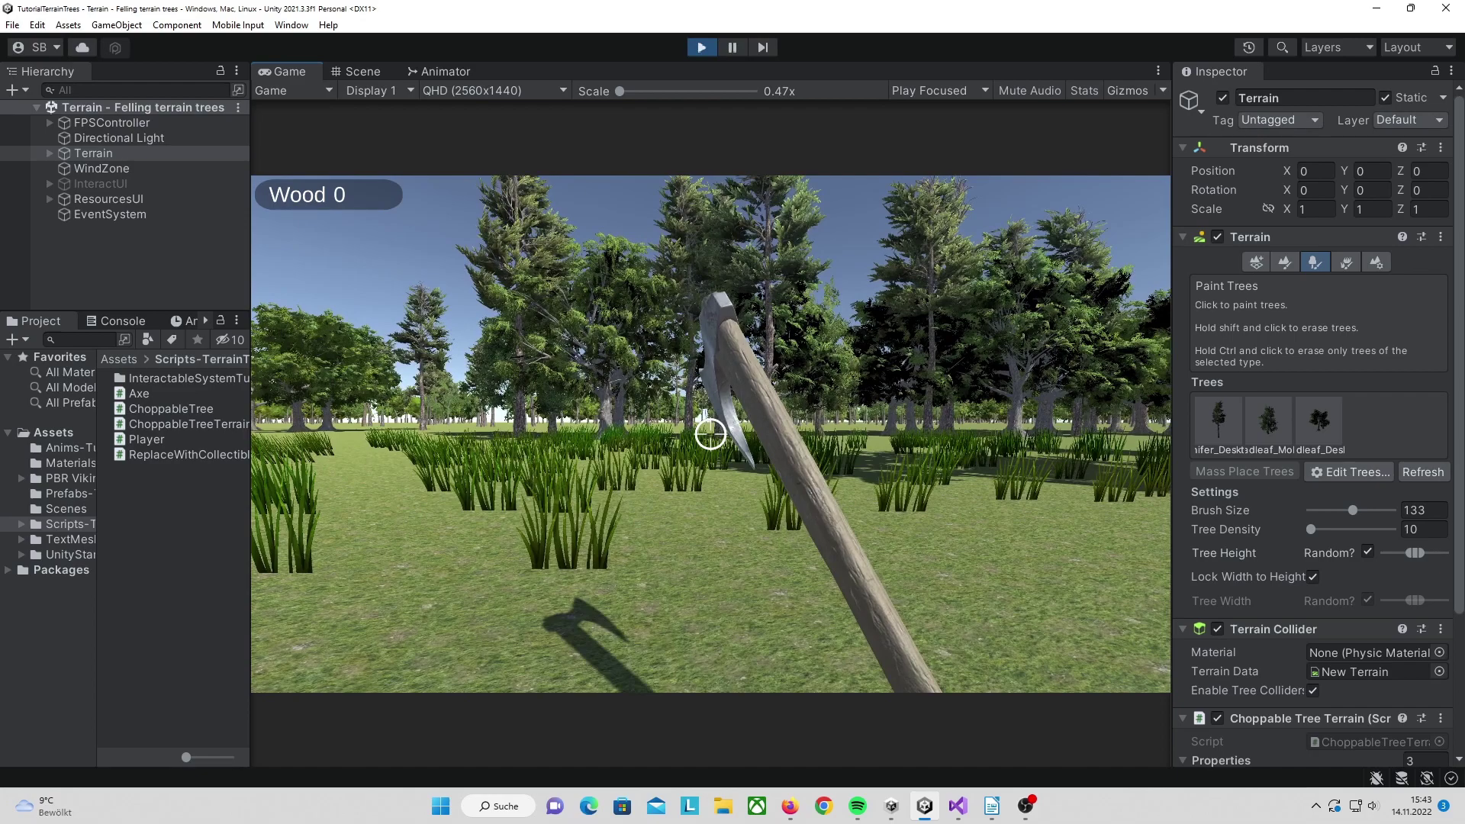
Step: Walk forward in Play mode until standing right against a tree trunk
key("w")
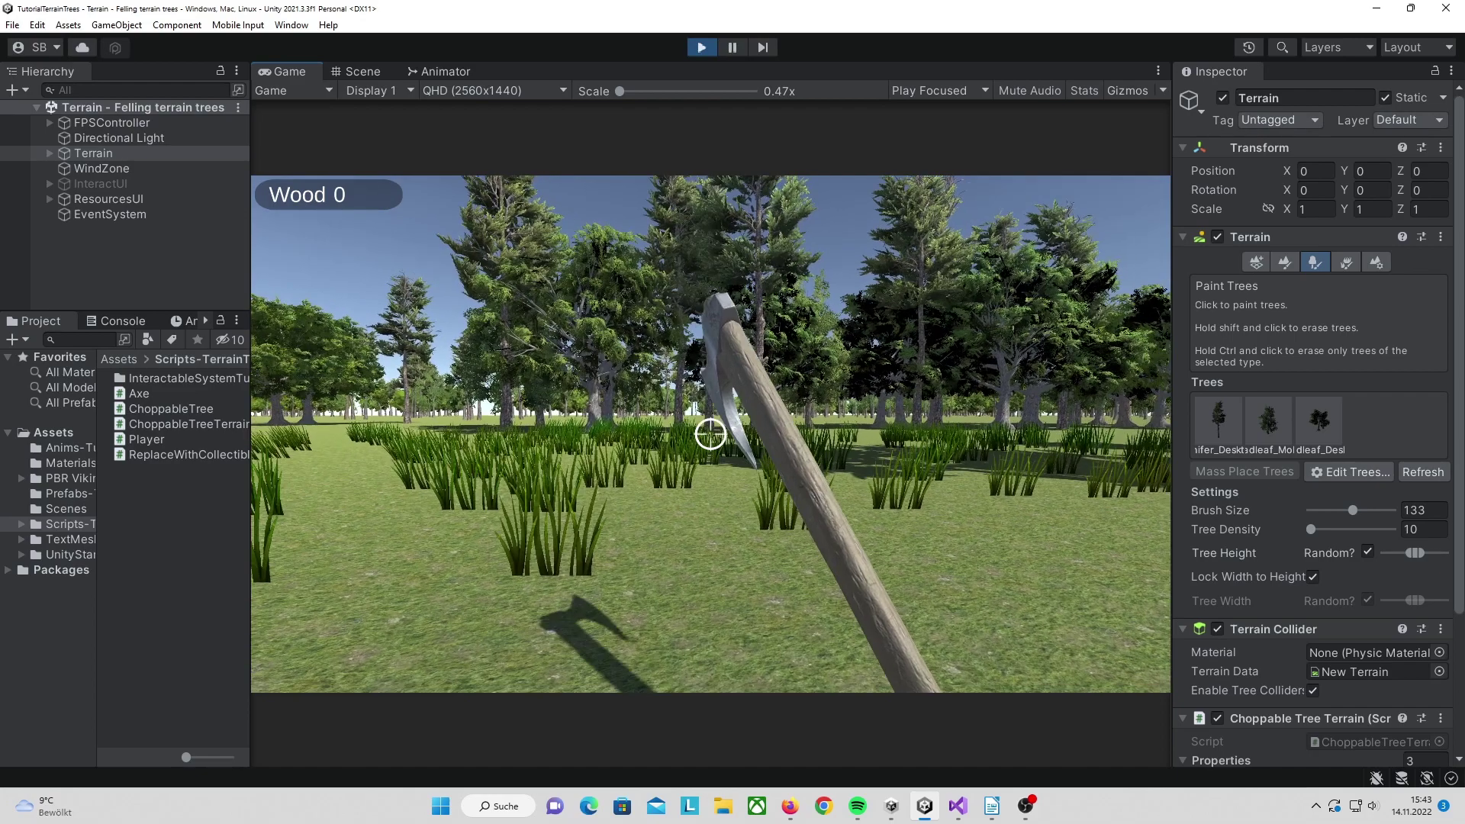
key("w")
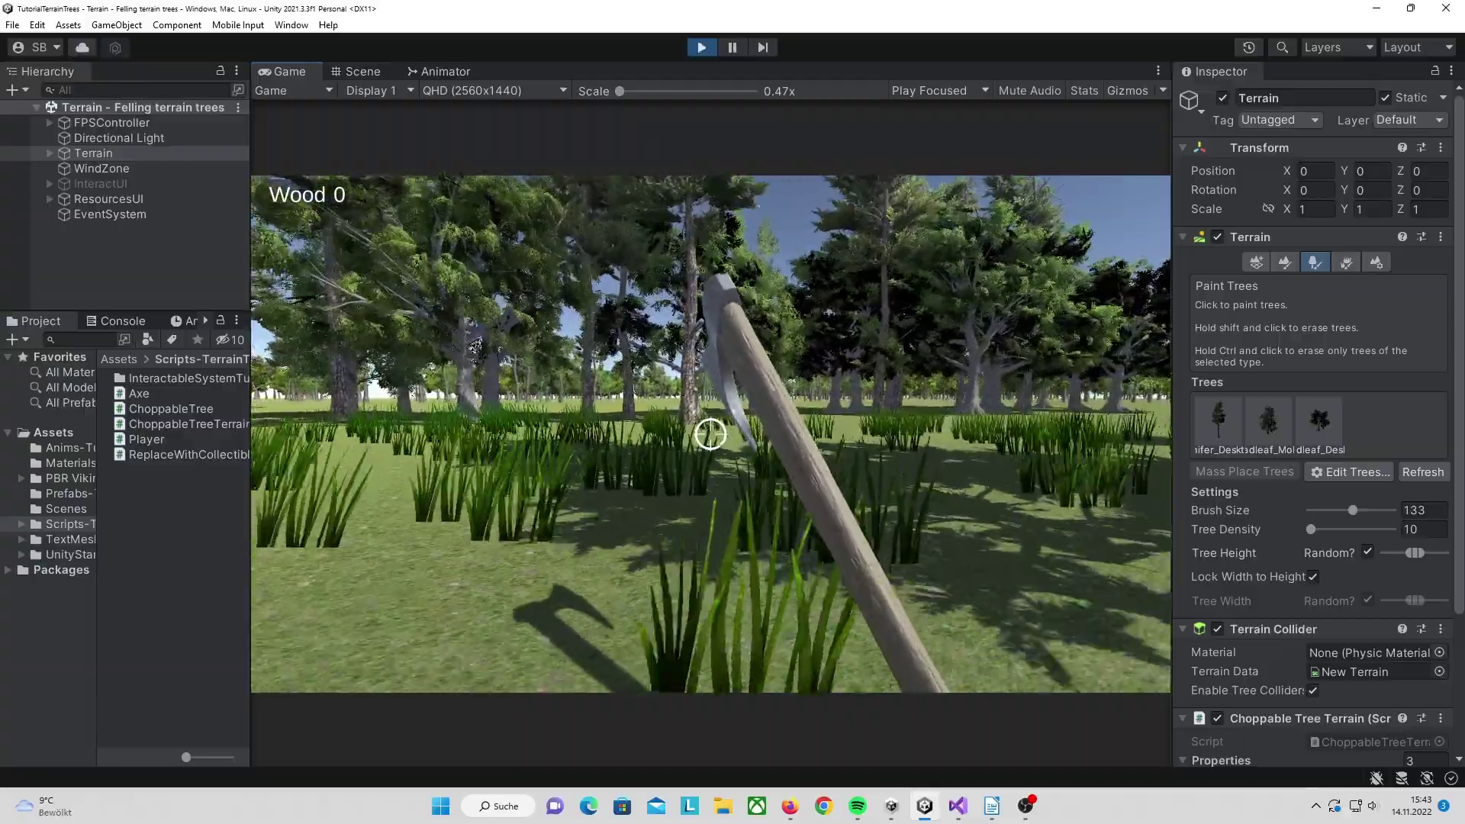
key("w")
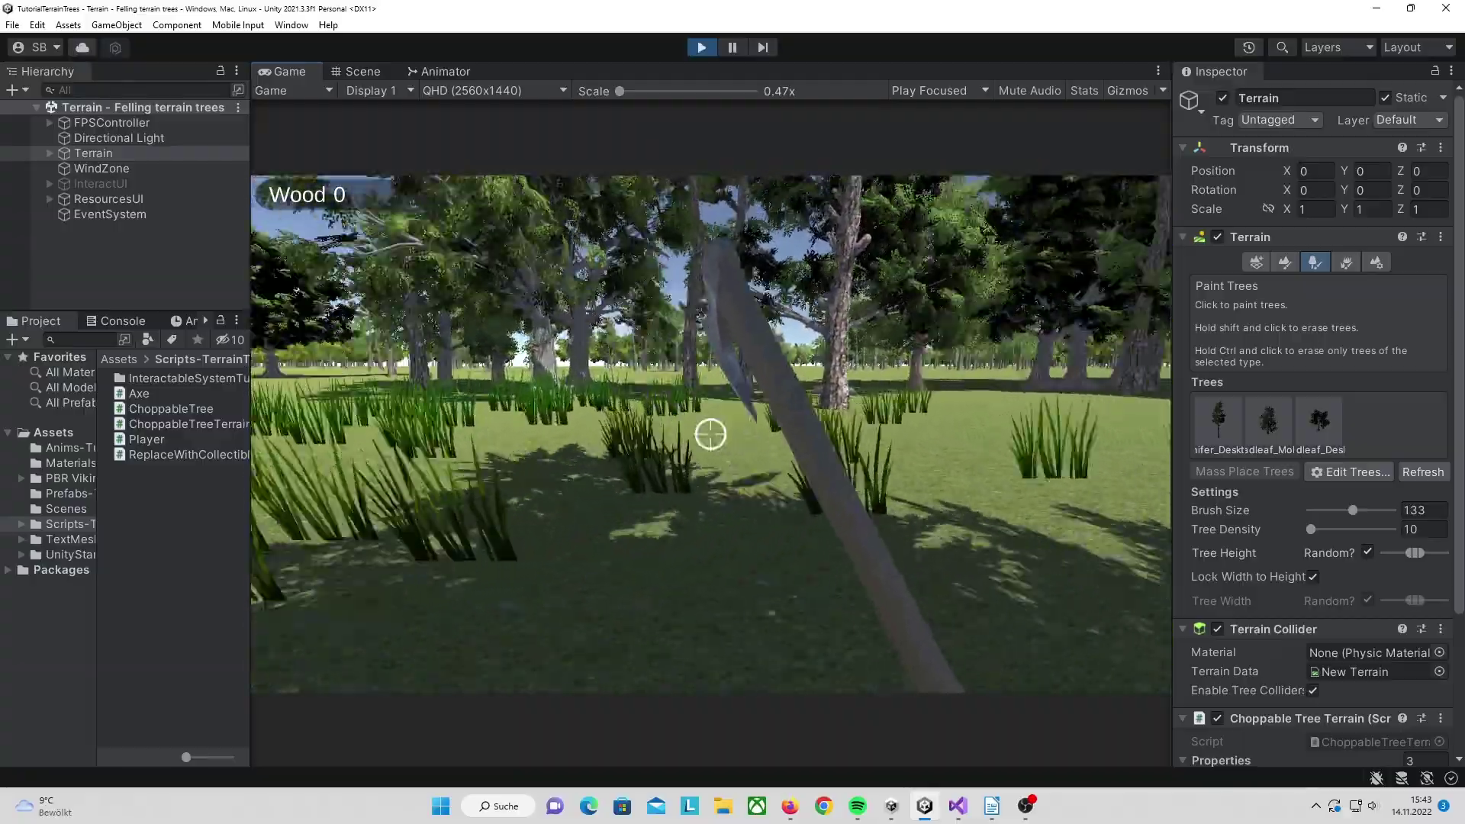
key("w")
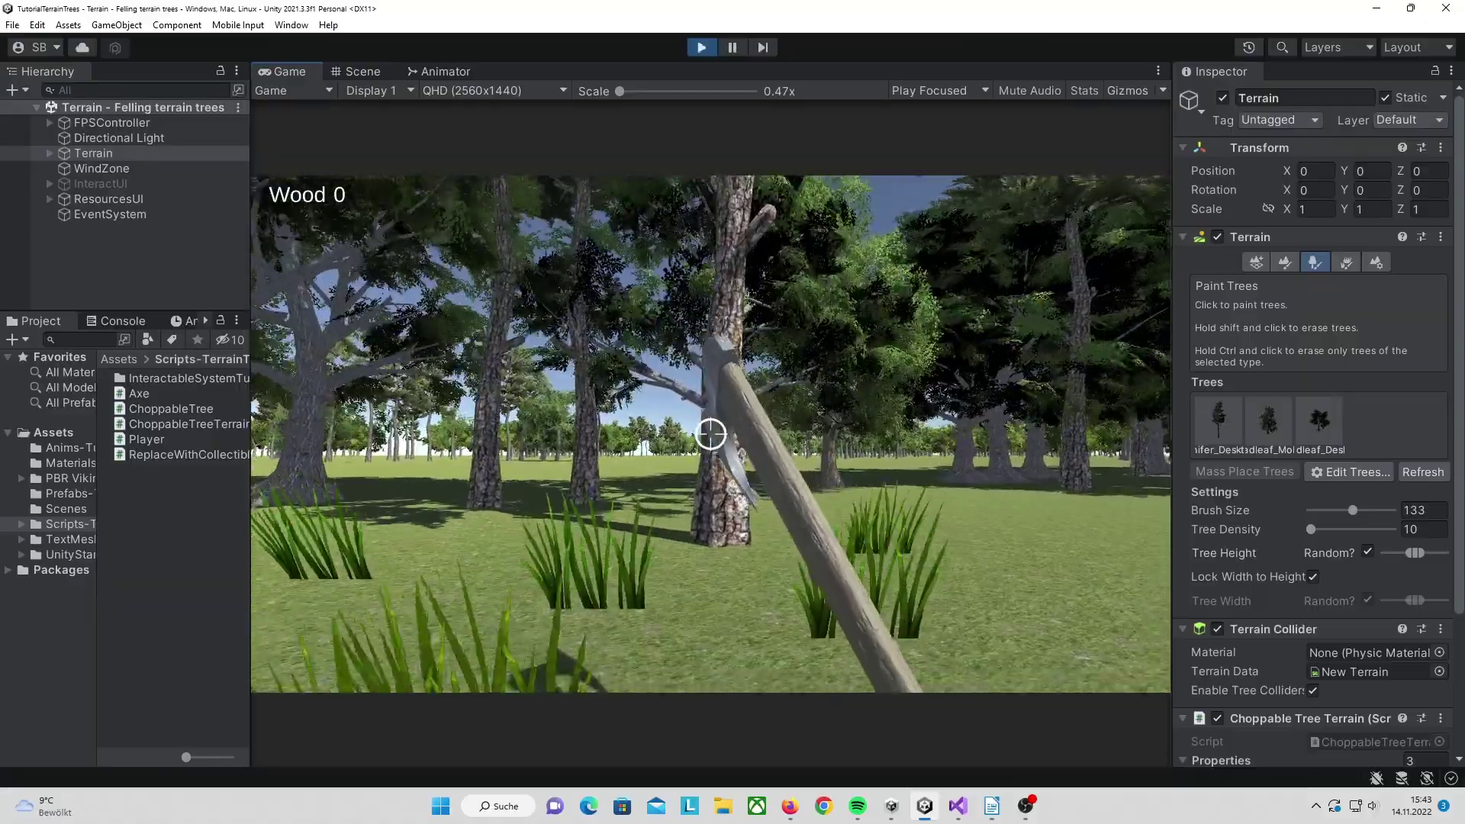
Step: Fell the tree with two axe swings, then walk up to the dropped wood pile
left_click(710, 434)
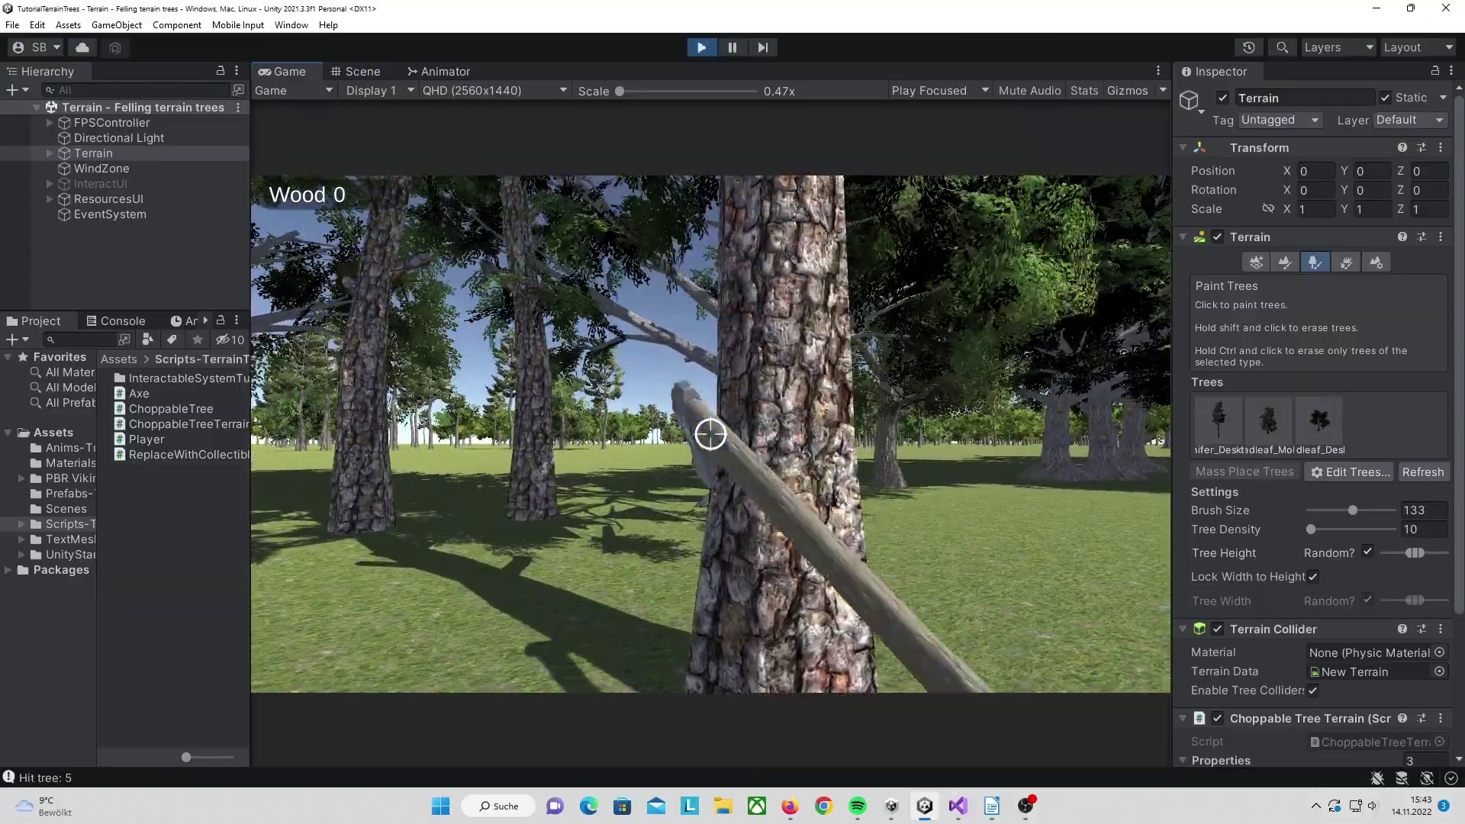
left_click(710, 434)
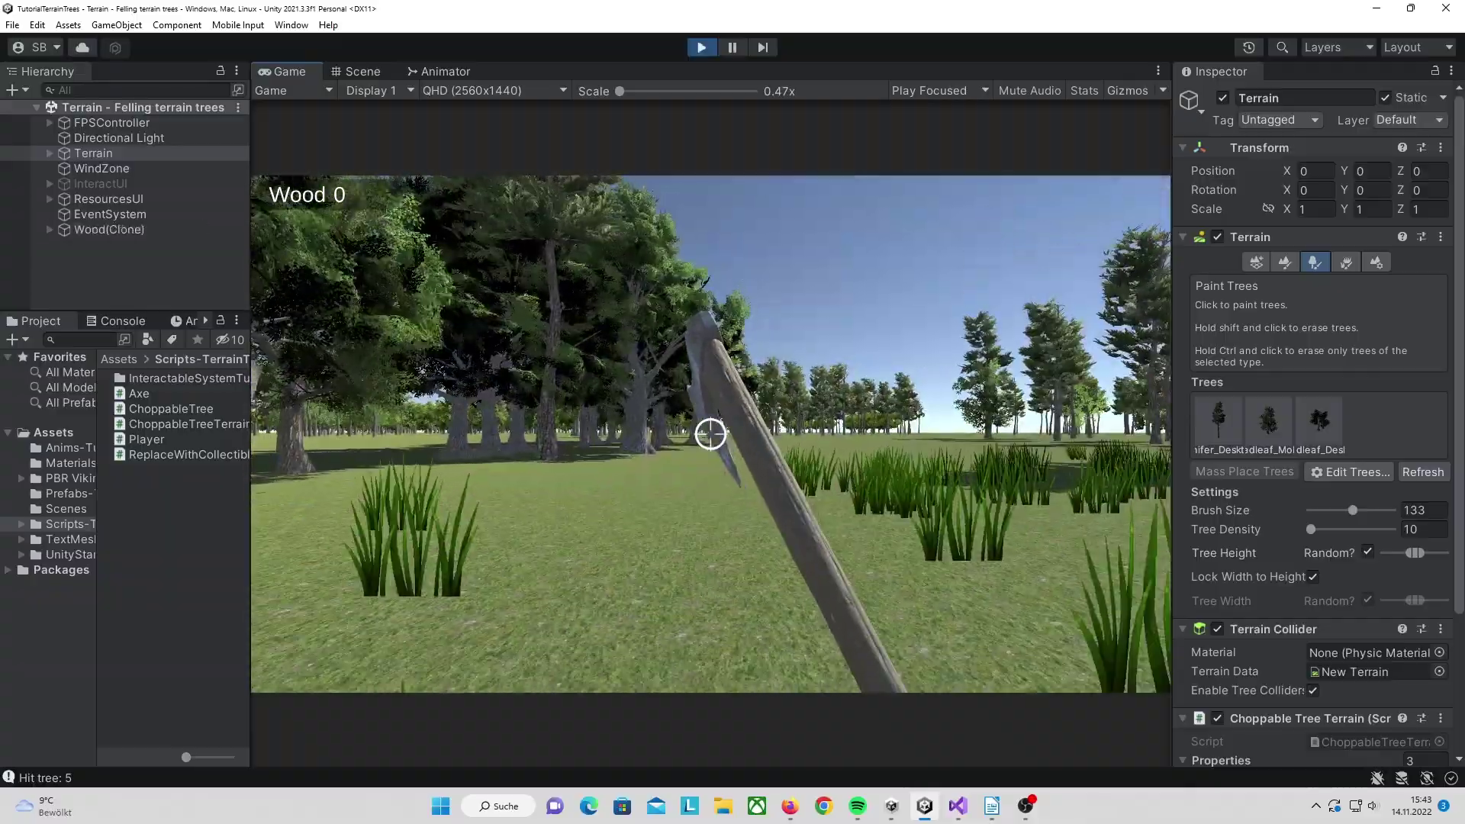
mouse_move(711, 435)
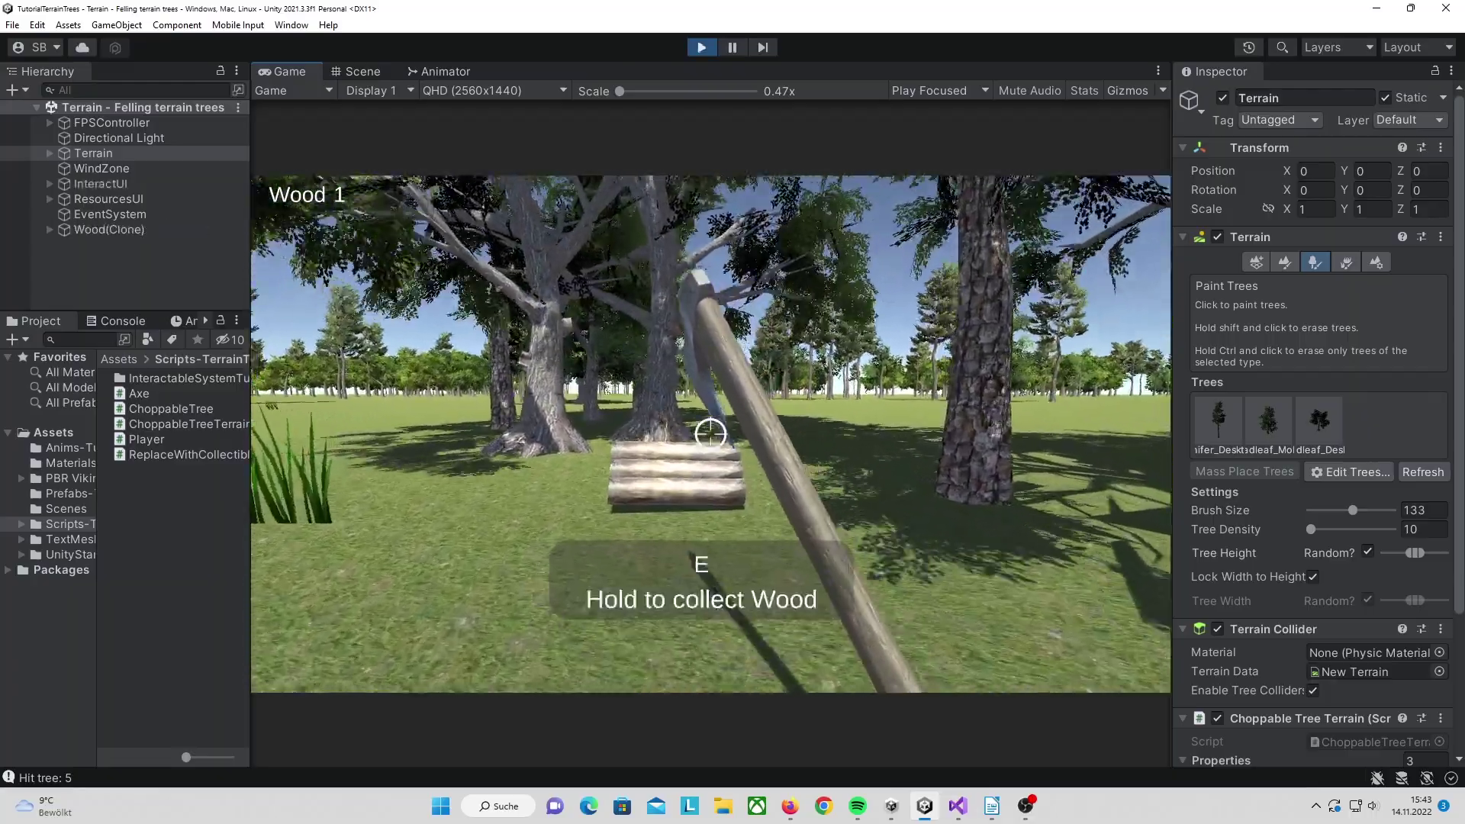
key("w")
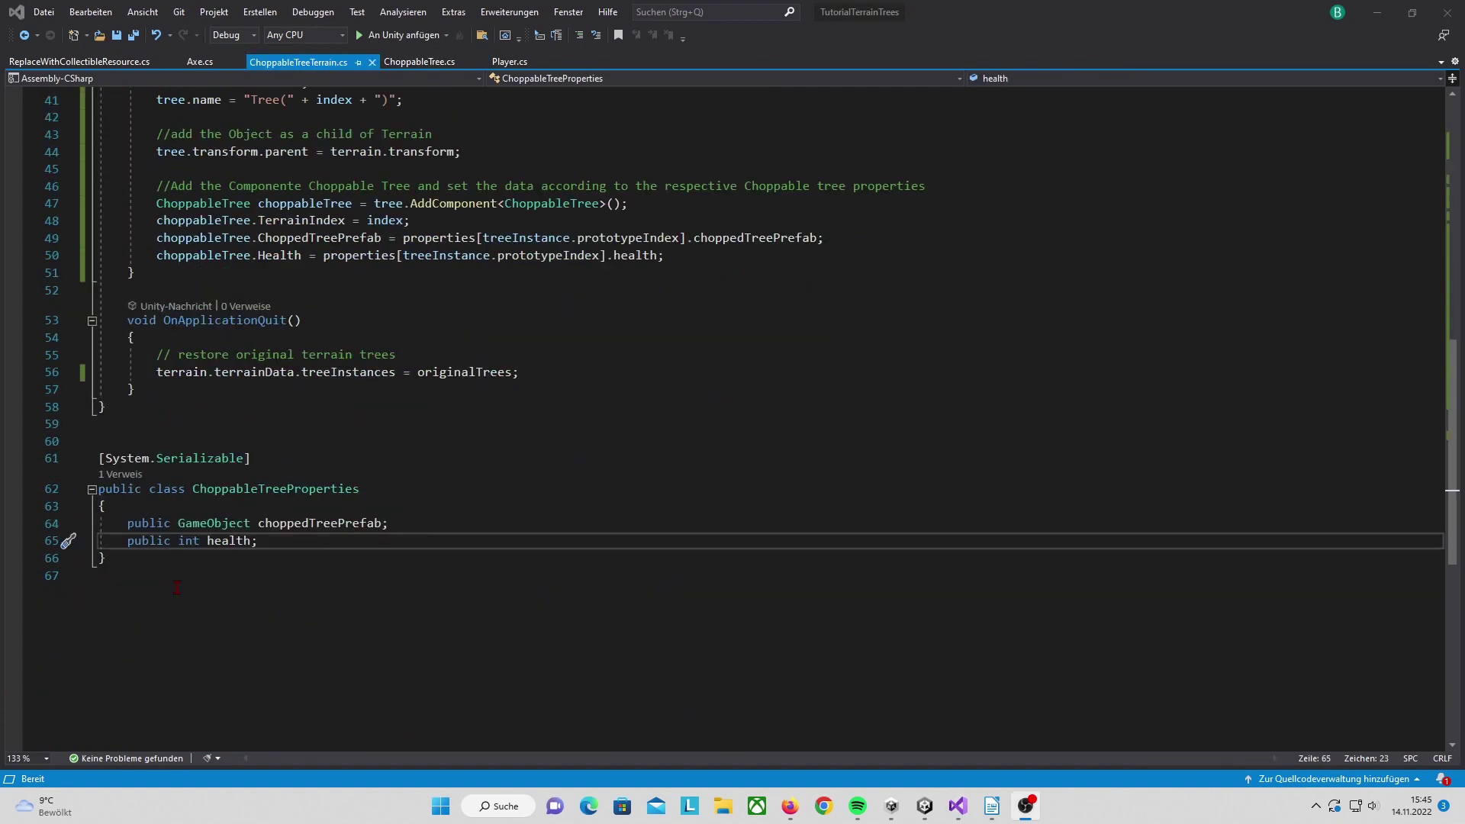
left_click_drag(93, 459, 193, 559)
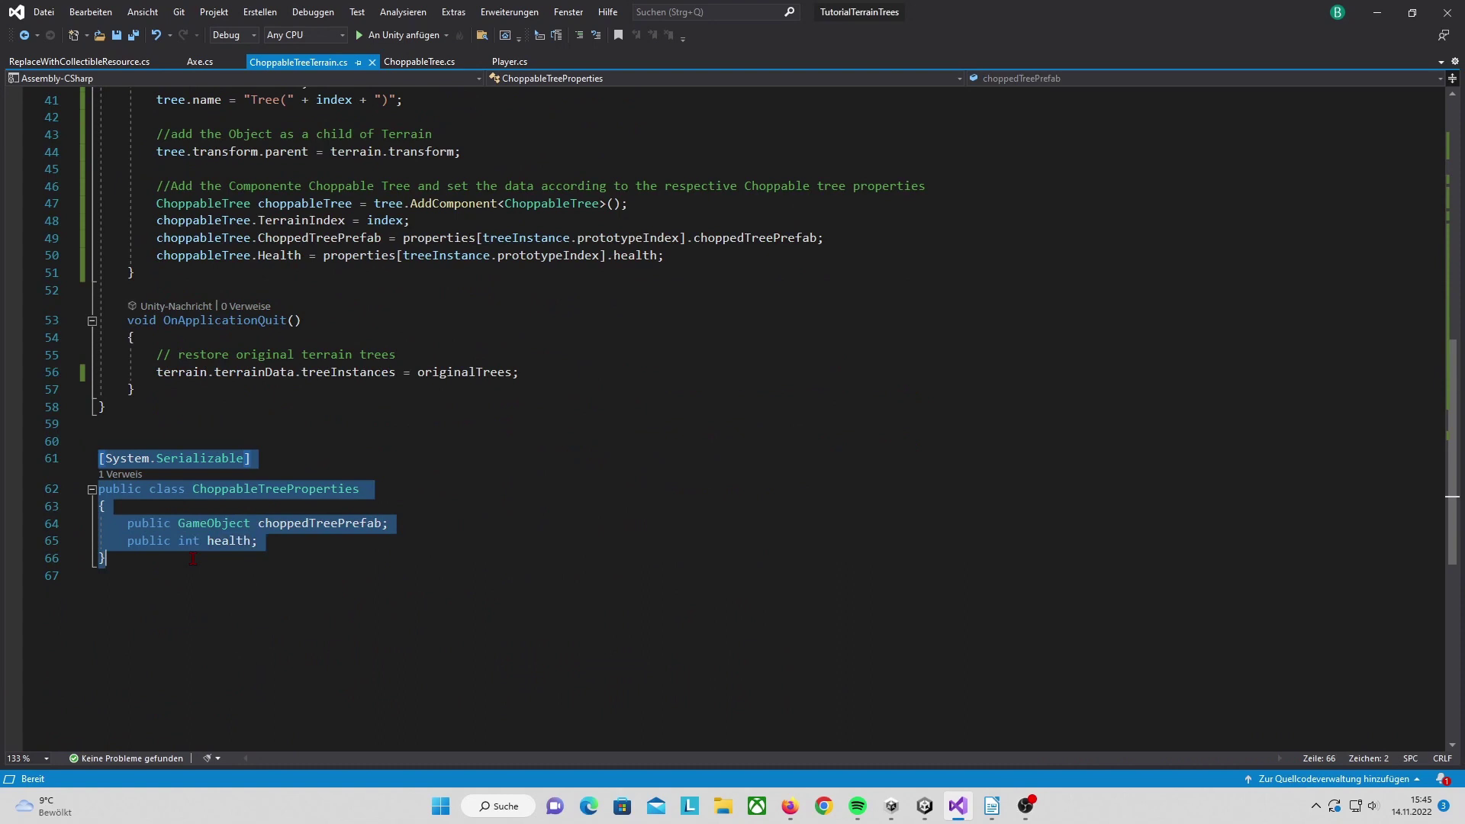
scroll(193, 558, "up", 12)
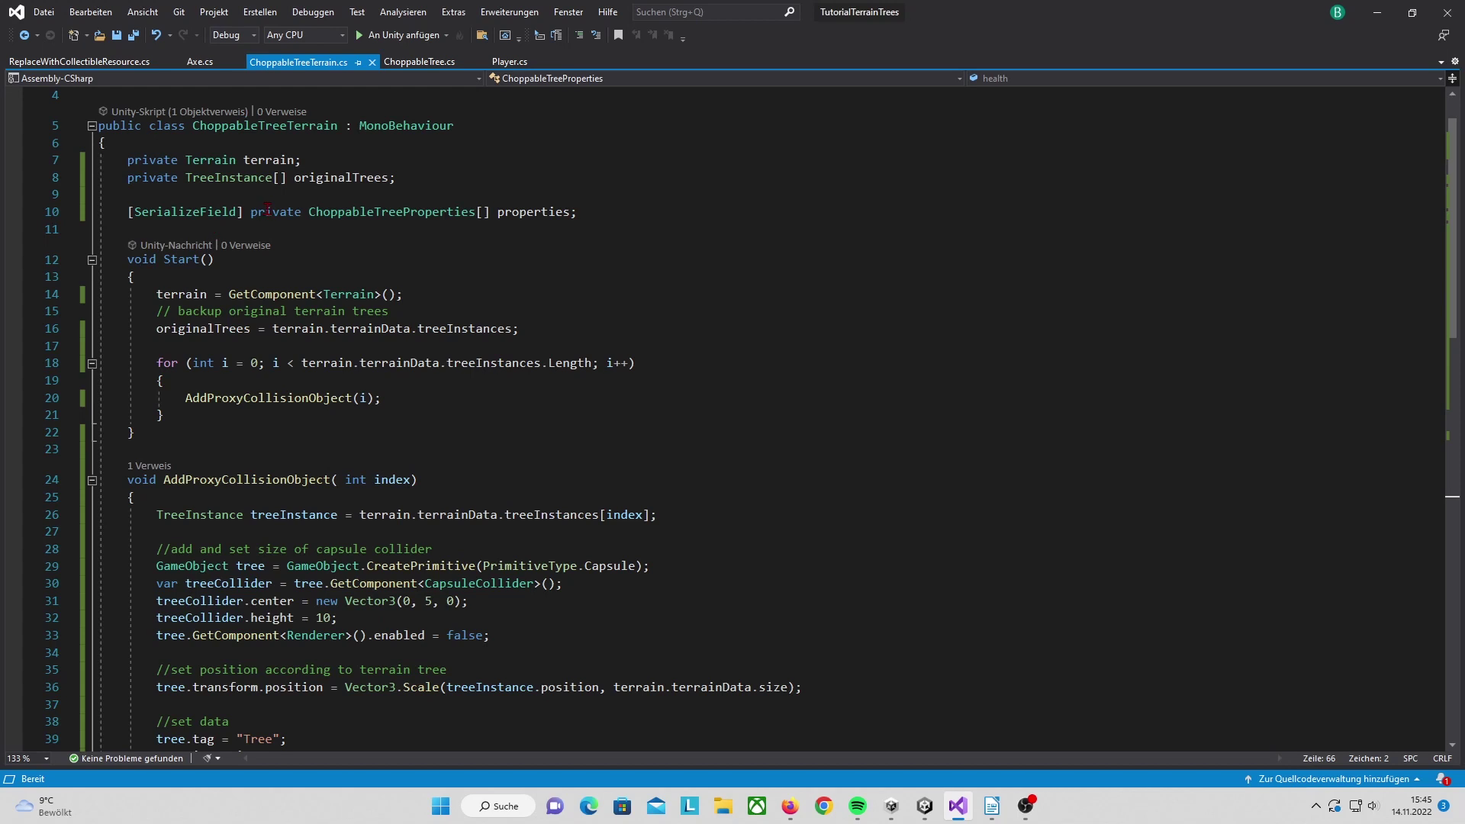
left_click_drag(252, 212, 616, 210)
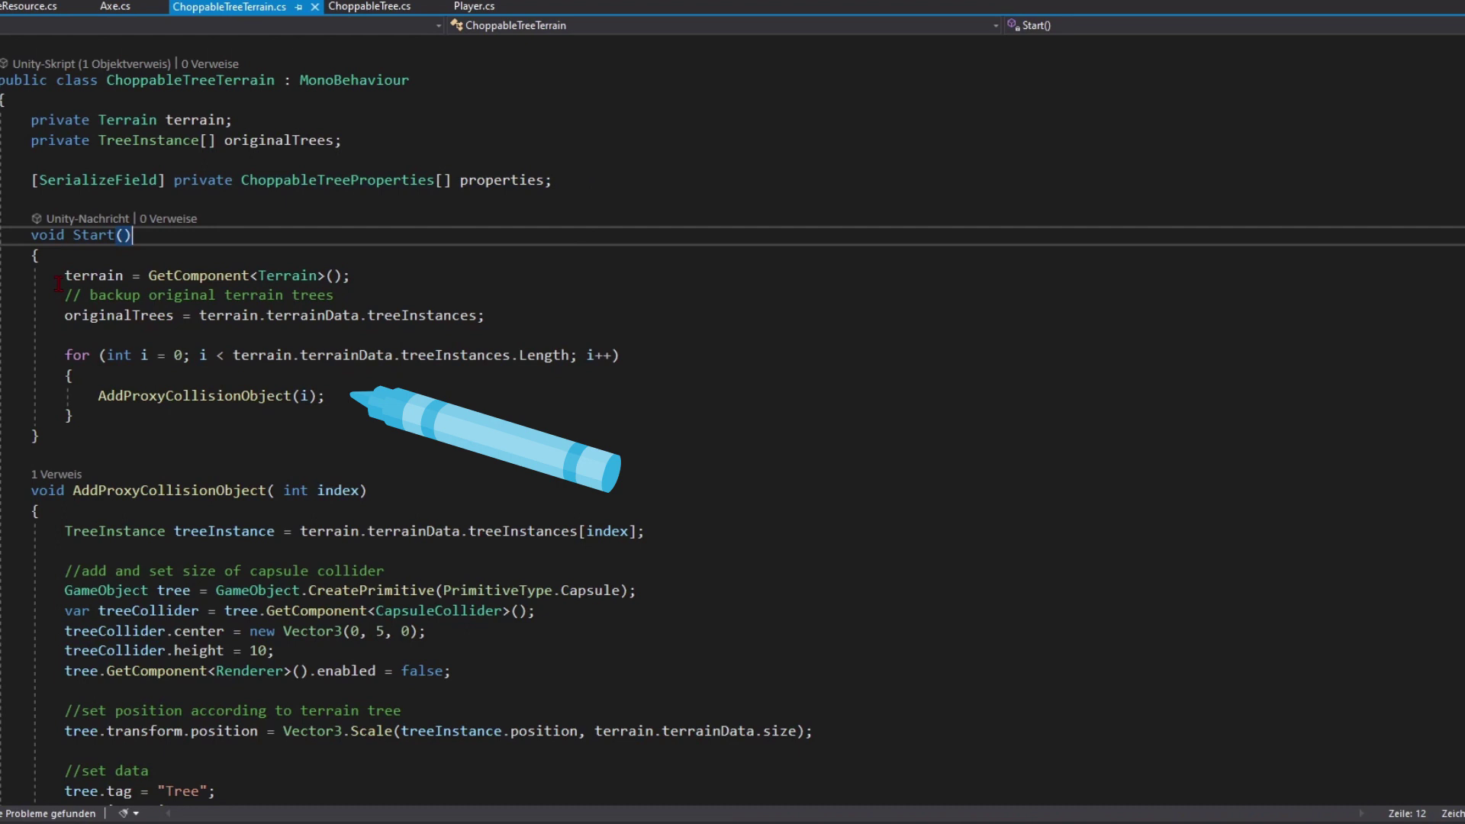
scroll(599, 336, "down", 6)
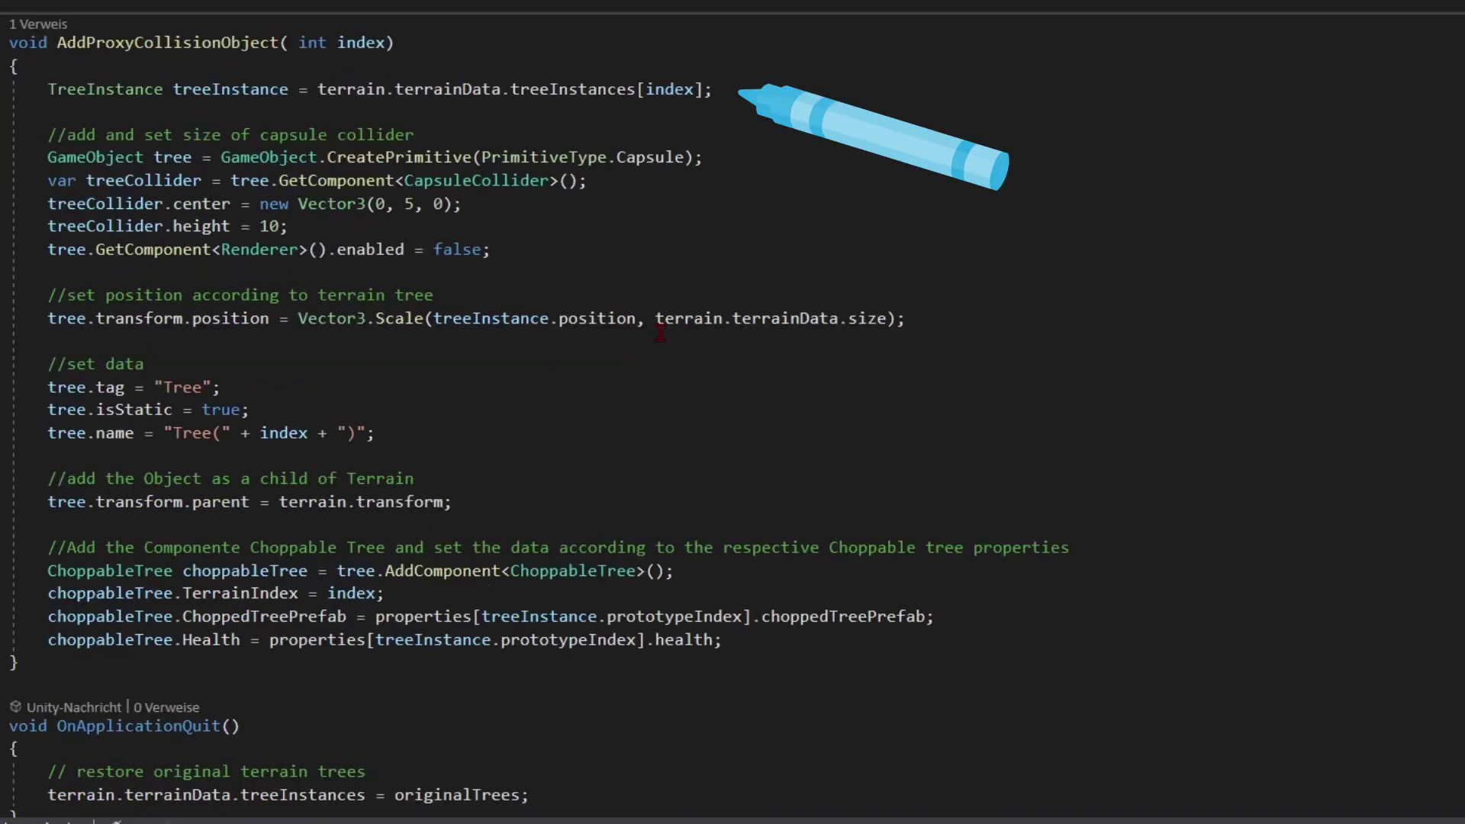